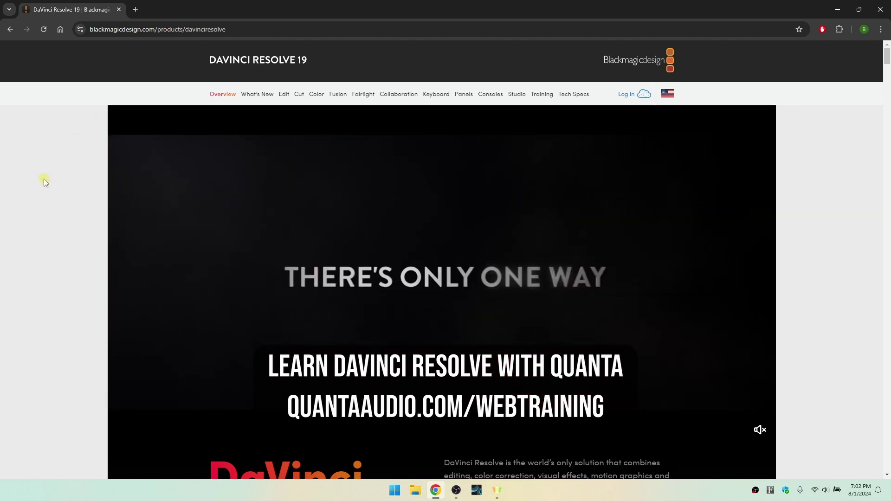
# Scroll down the DaVinci Resolve 19 page to the Free Download Now and $295 Buy Online options.
pyautogui.scroll(-5, 44, 181)
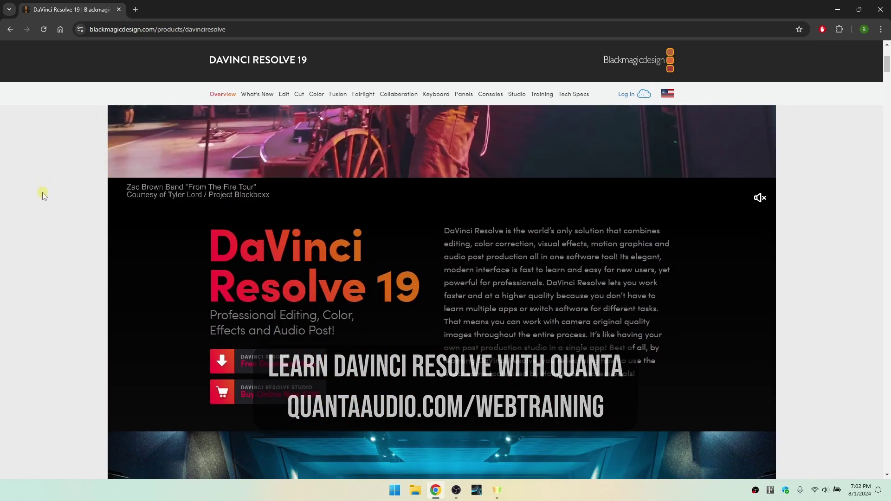
pyautogui.scroll(-2, 41, 194)
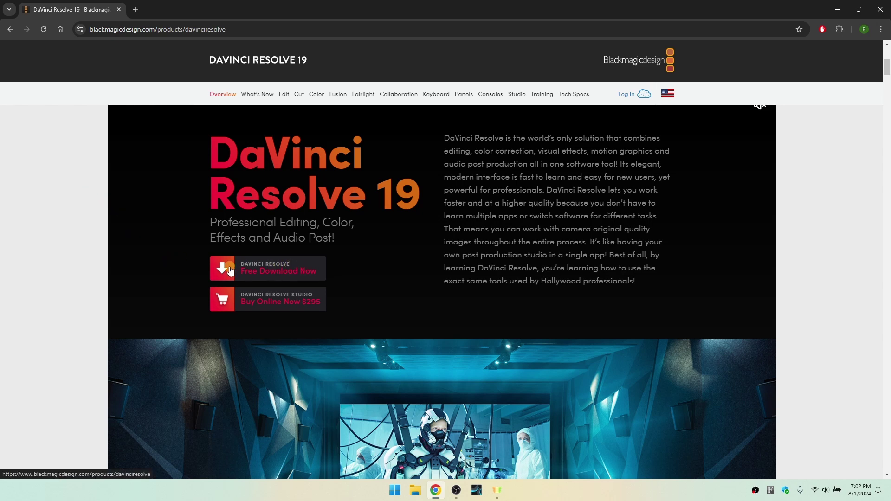
# Open the DaVinci Resolve 19 download chooser with Free Download Now.
pyautogui.click(262, 268)
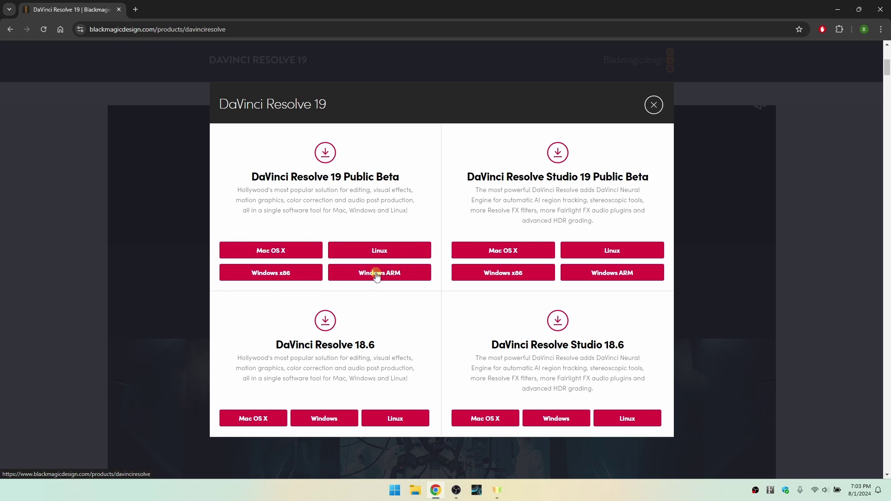
# Pick the Windows x86 public beta, autofill the registration form with saved details, and submit it.
pyautogui.click(273, 274)
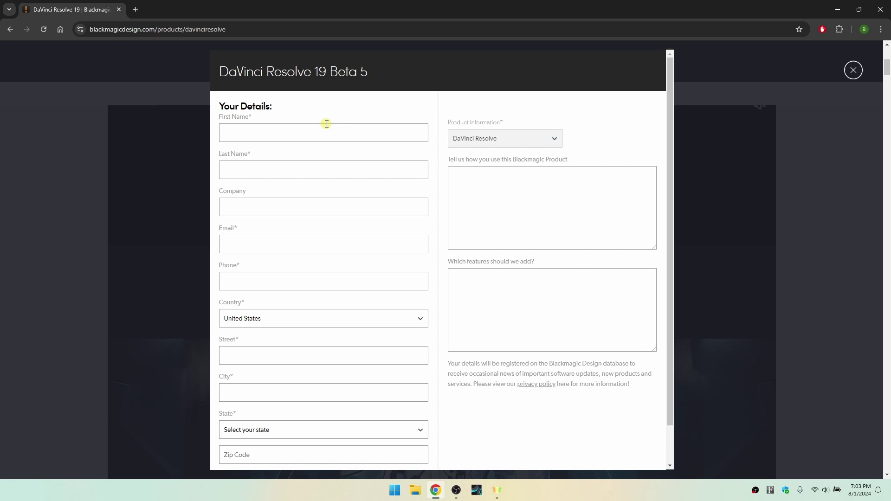
pyautogui.click(311, 134)
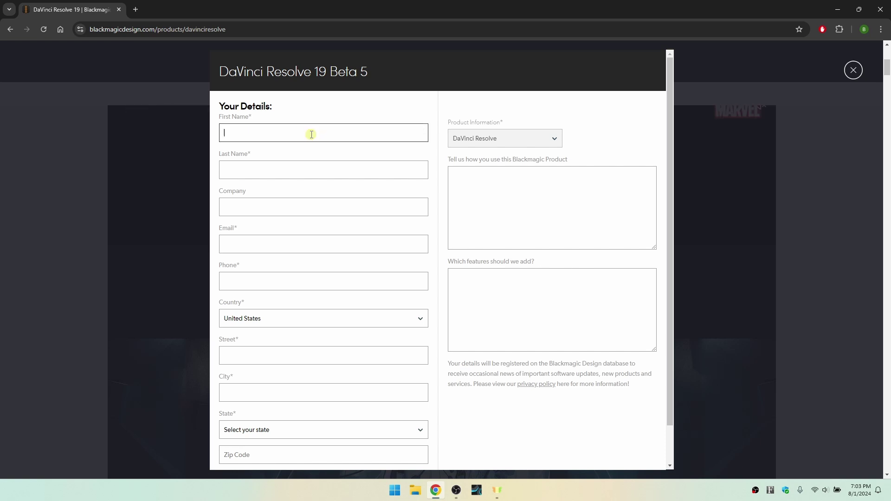
pyautogui.write('B')
pyautogui.press('Down')
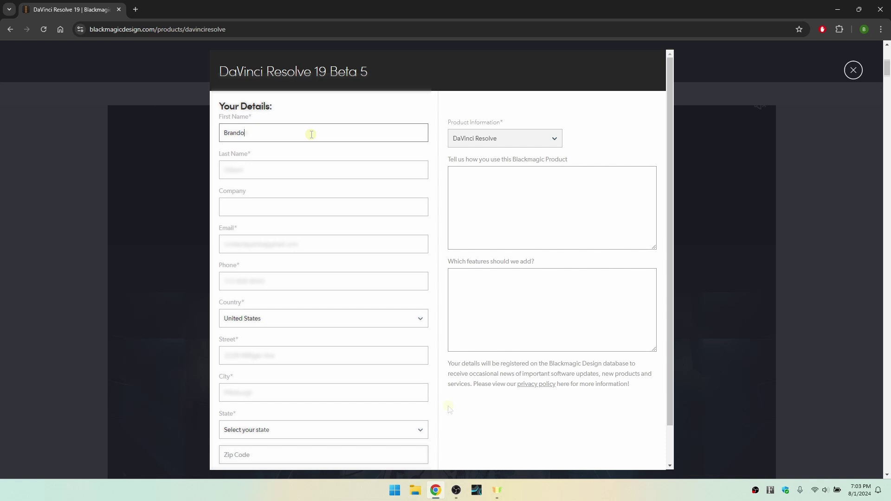
pyautogui.press('Return')
pyautogui.scroll(-1, 456, 431)
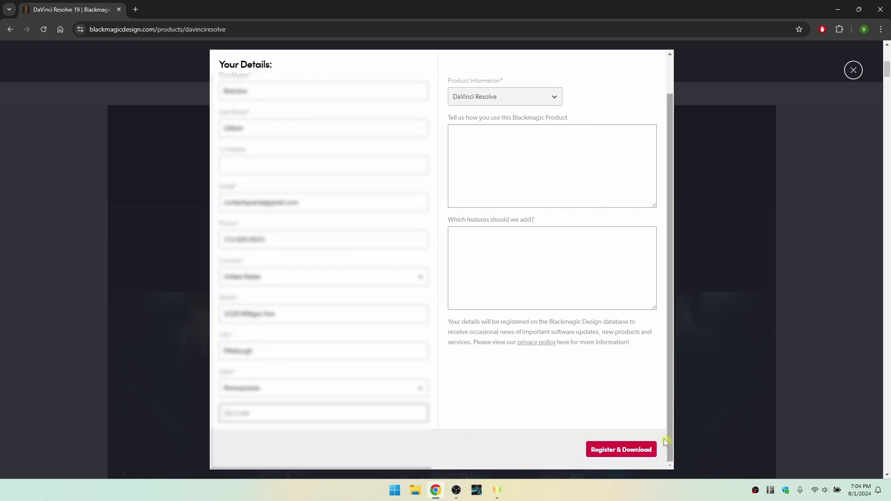
pyautogui.click(618, 449)
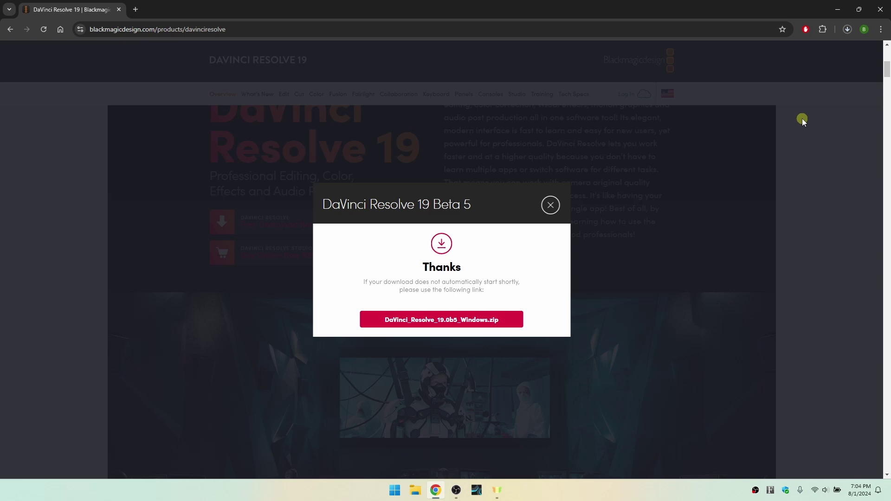
# Open Chrome's full download history to follow DaVinci_Resolve_19.0b5_Windows.zip.
pyautogui.click(848, 30)
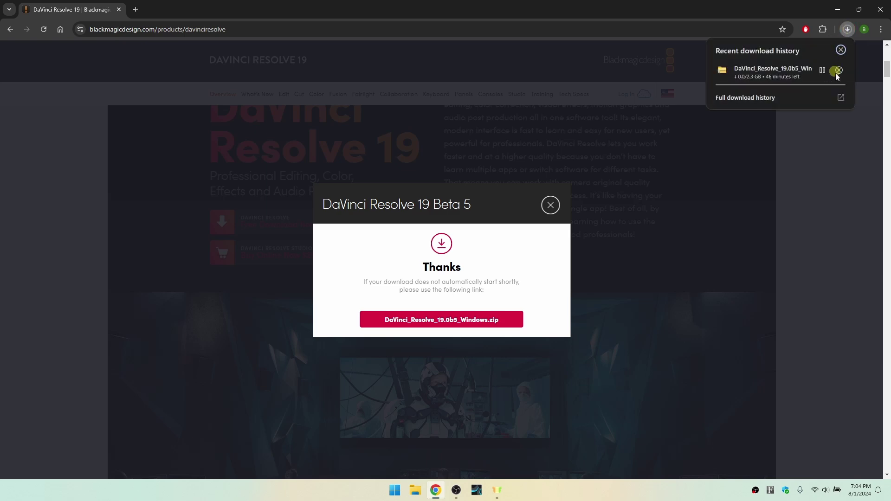
pyautogui.click(840, 98)
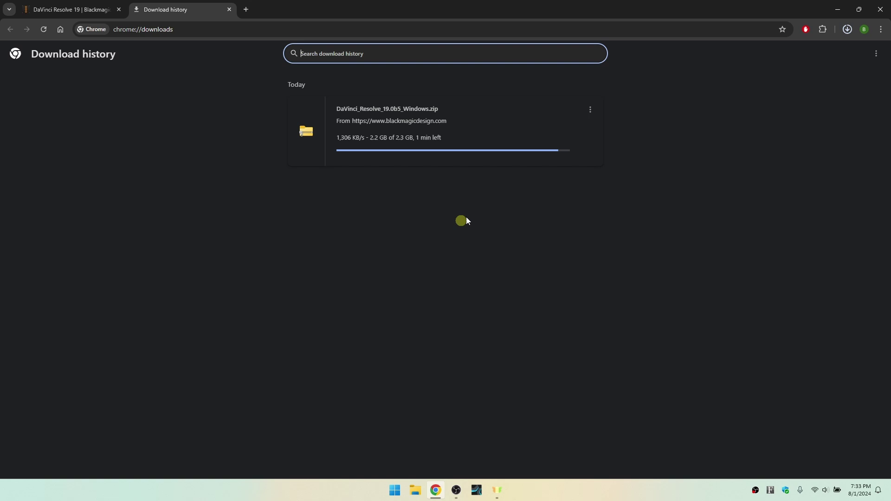
# Minimise Chrome, check the Downloads folder in a new File Explorer window, then close it.
pyautogui.click(838, 10)
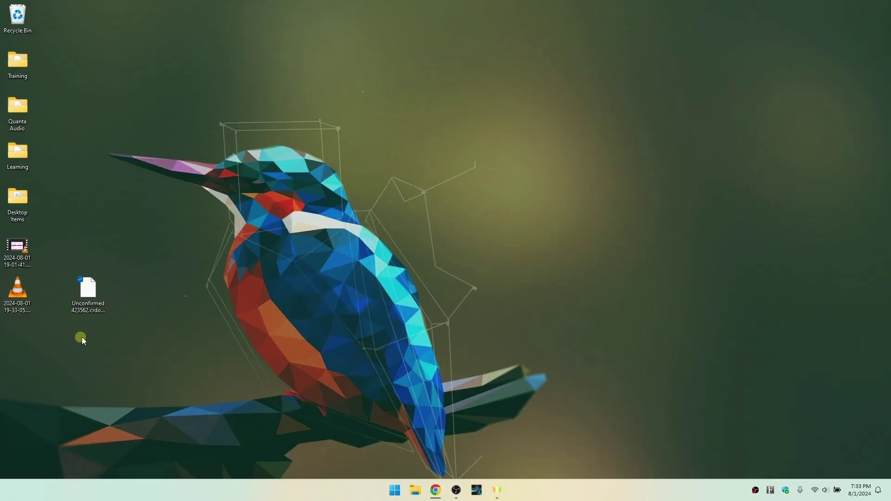
pyautogui.rightClick(415, 491)
pyautogui.click(436, 491)
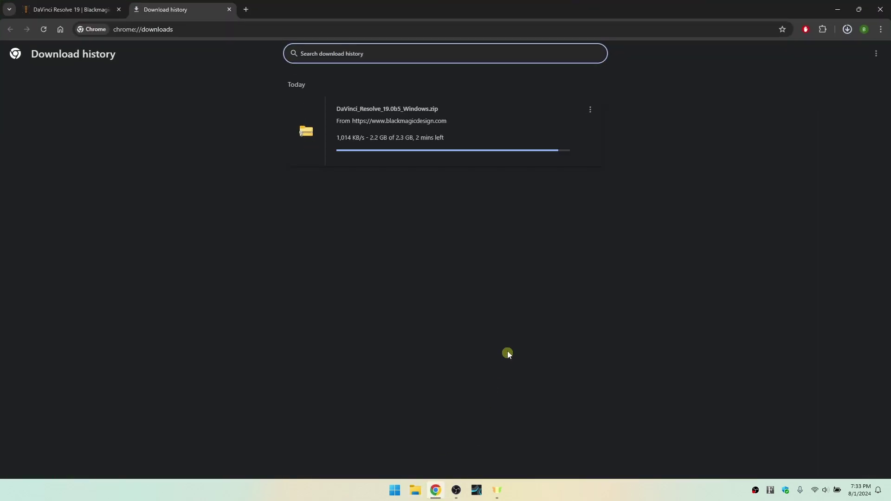
pyautogui.rightClick(417, 493)
pyautogui.click(416, 494)
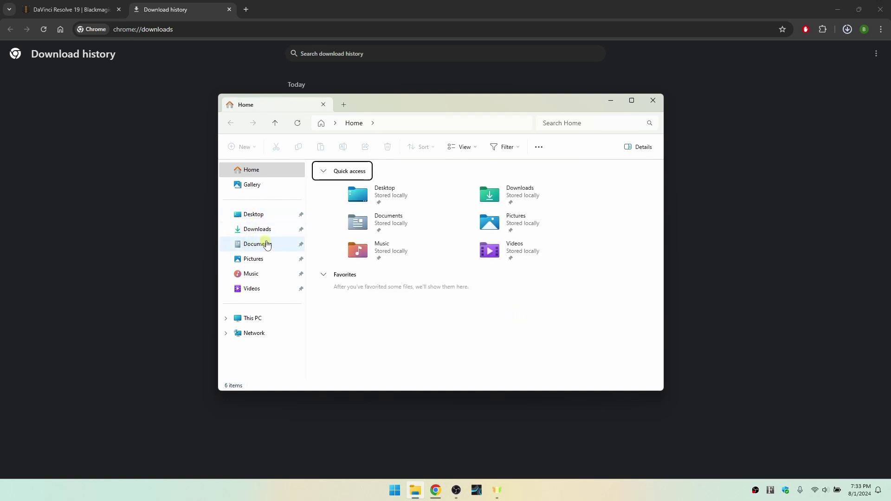
pyautogui.click(256, 230)
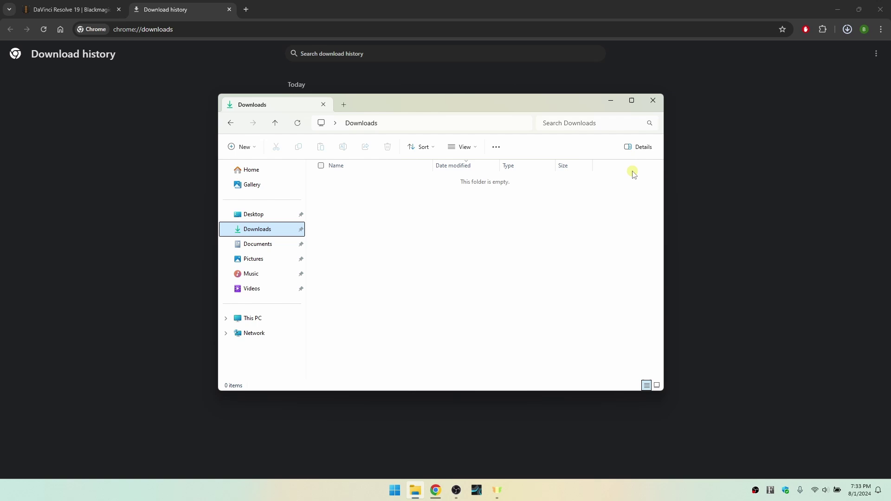
pyautogui.click(653, 101)
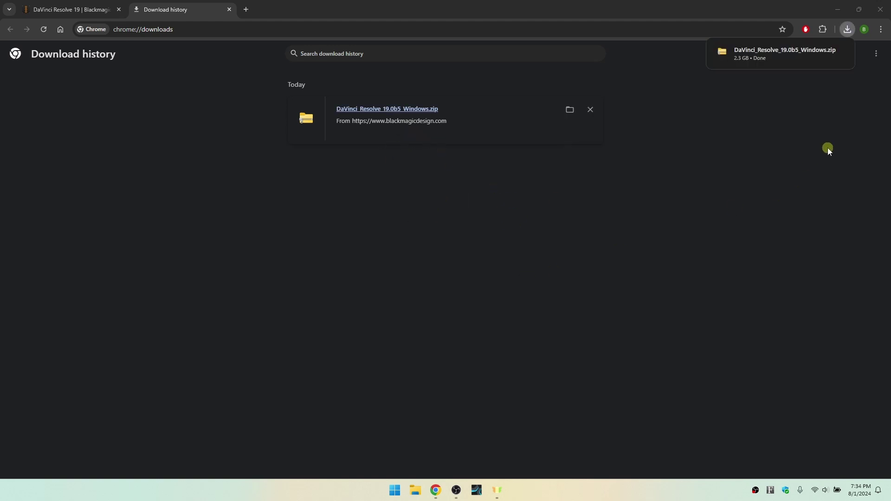
# Close Chrome and extract the DaVinci Resolve zip into its default desktop folder.
pyautogui.click(881, 10)
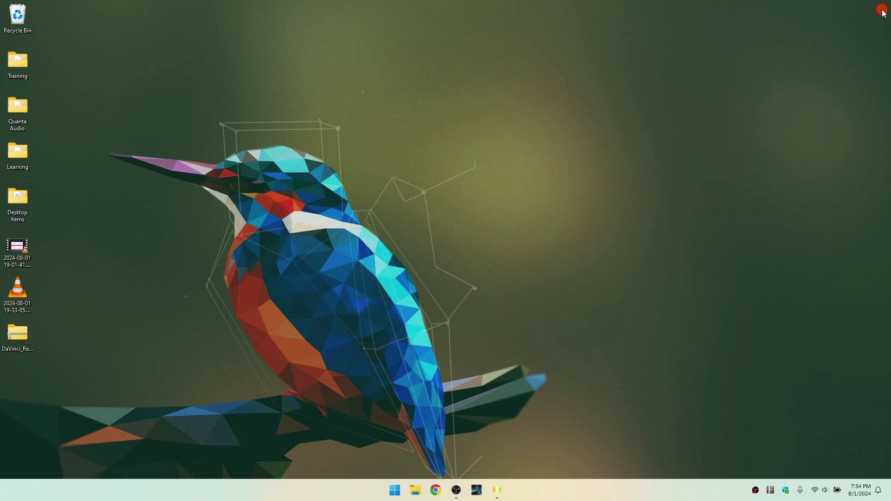
pyautogui.click(14, 339)
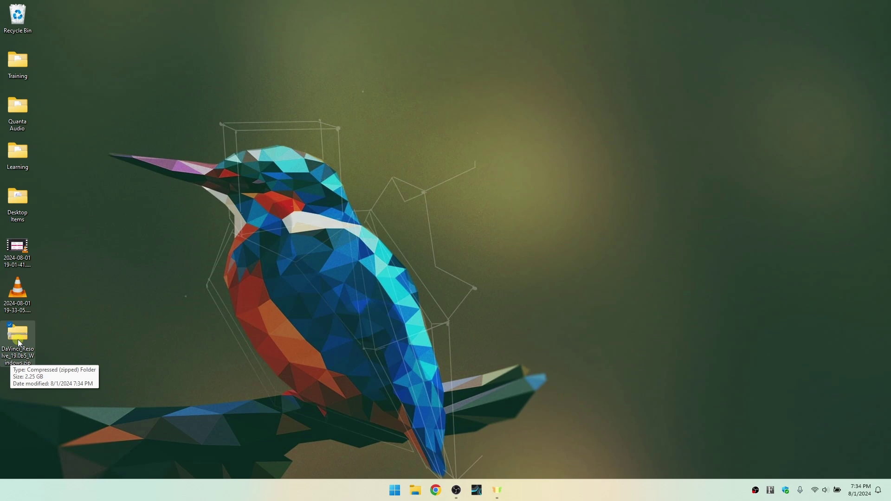
pyautogui.rightClick(18, 344)
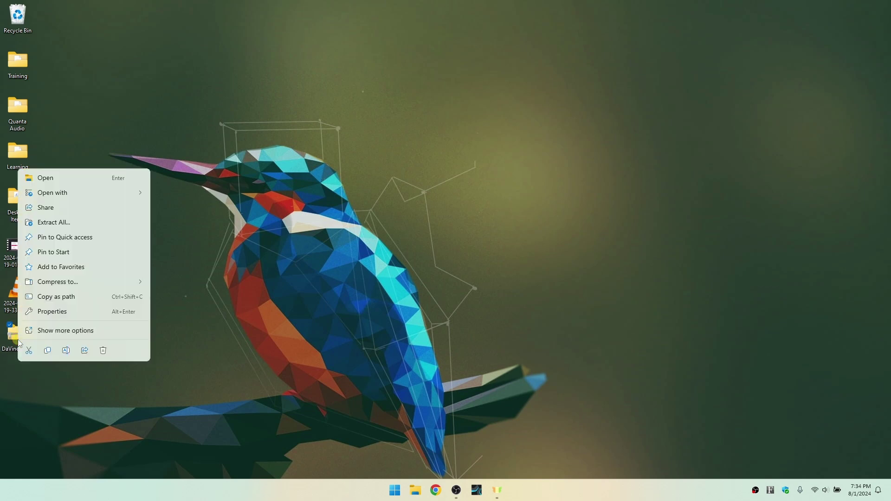
pyautogui.click(52, 223)
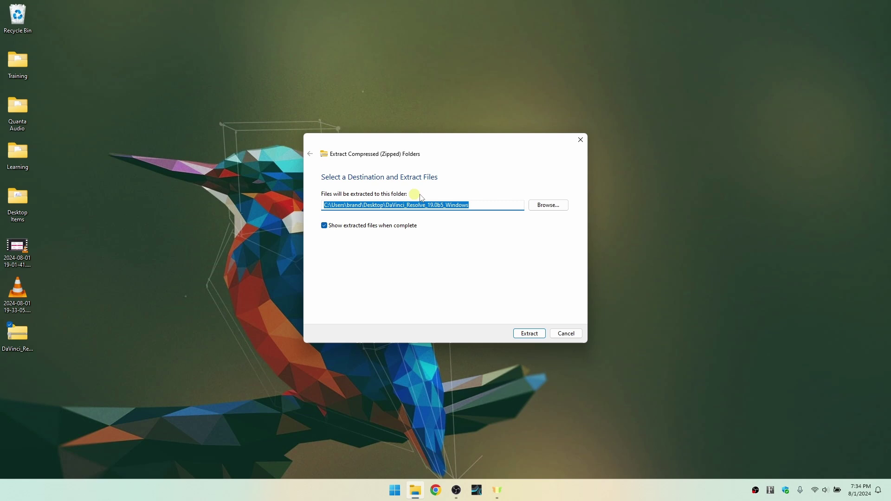
pyautogui.click(529, 333)
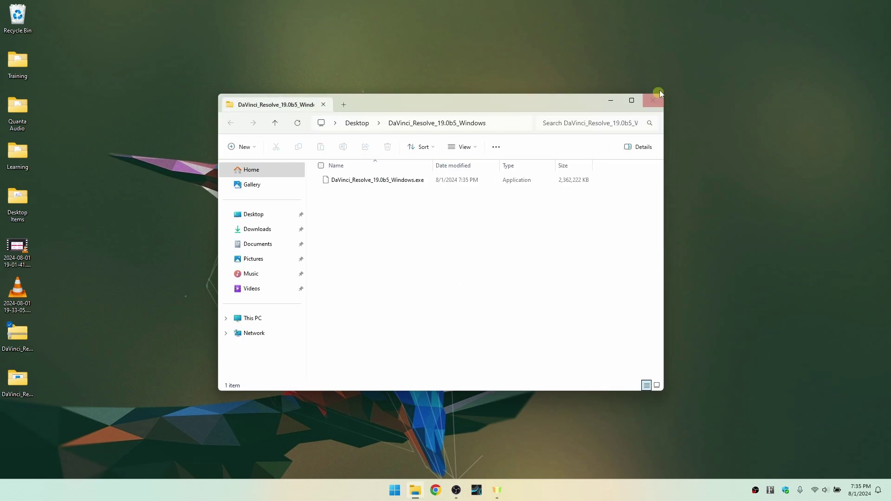
pyautogui.click(654, 100)
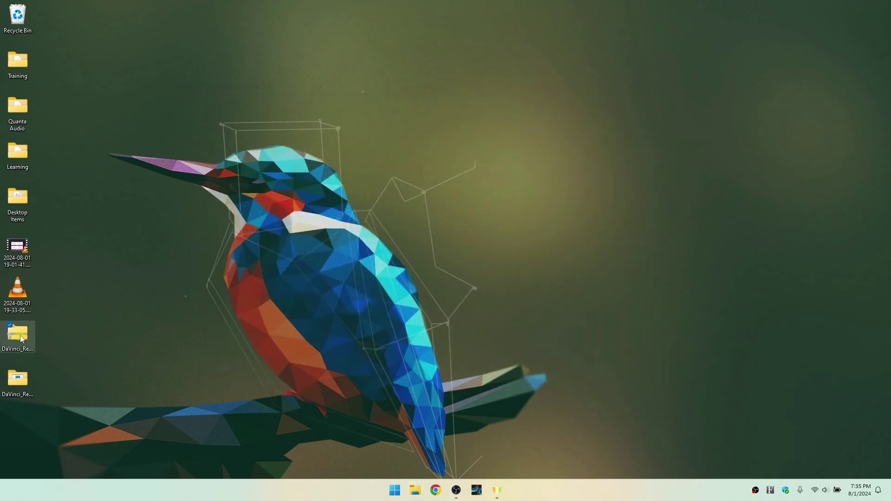
# Drag the zip to the Recycle Bin and open the extracted DaVinci_Resolve folder.
pyautogui.click(7, 335)
pyautogui.moveTo(15, 333); pyautogui.dragTo(17, 18)
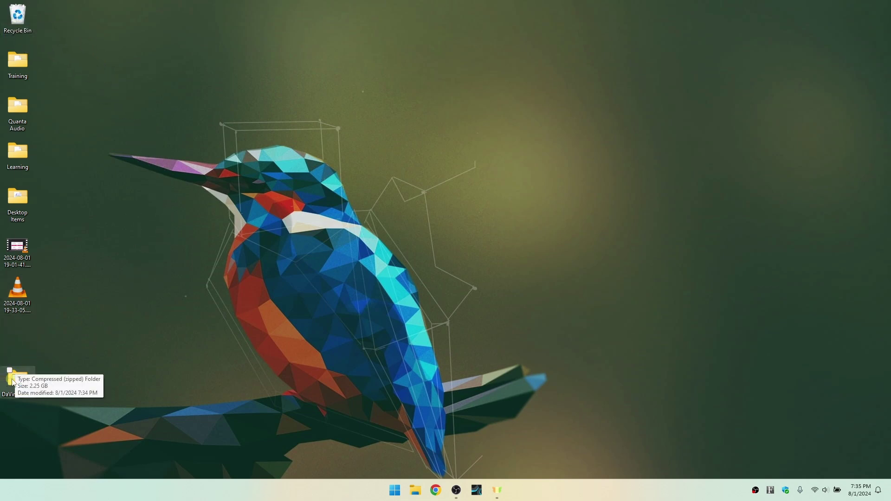
pyautogui.doubleClick(13, 382)
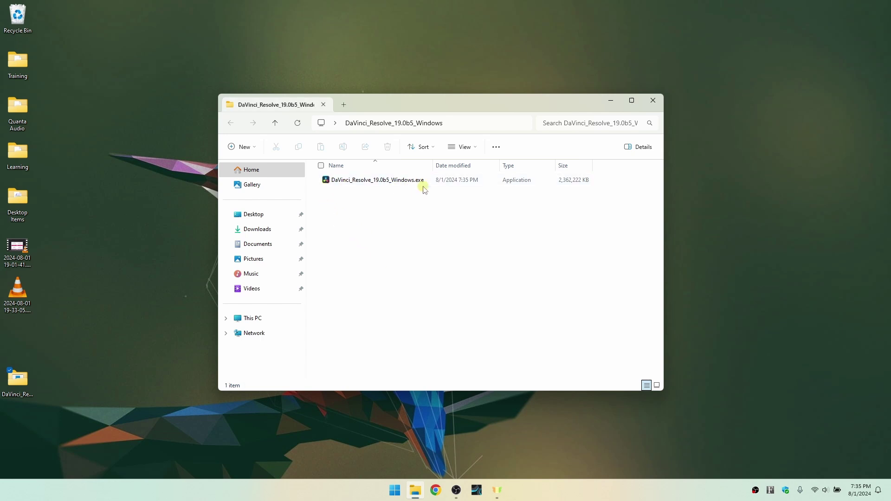
# Run DaVinci_Resolve_19.0b5_Windows.exe, untick DaVinci Control Panels, and install the remaining components.
pyautogui.doubleClick(350, 181)
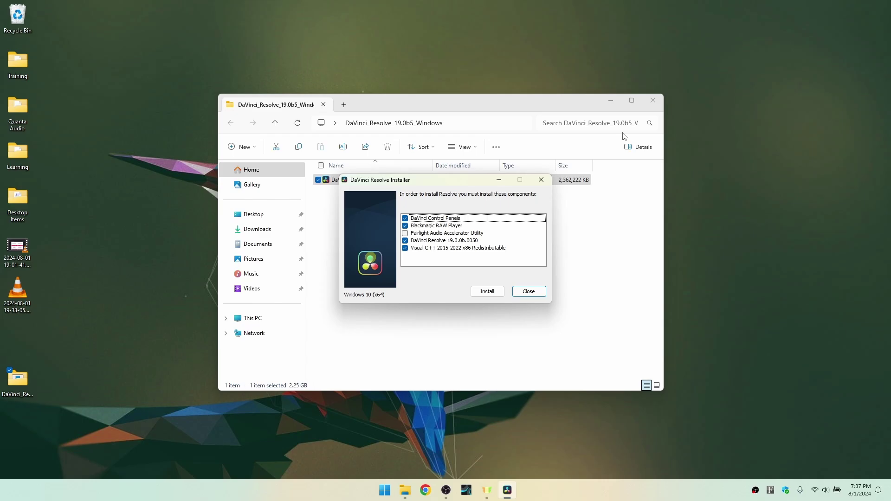
pyautogui.click(653, 100)
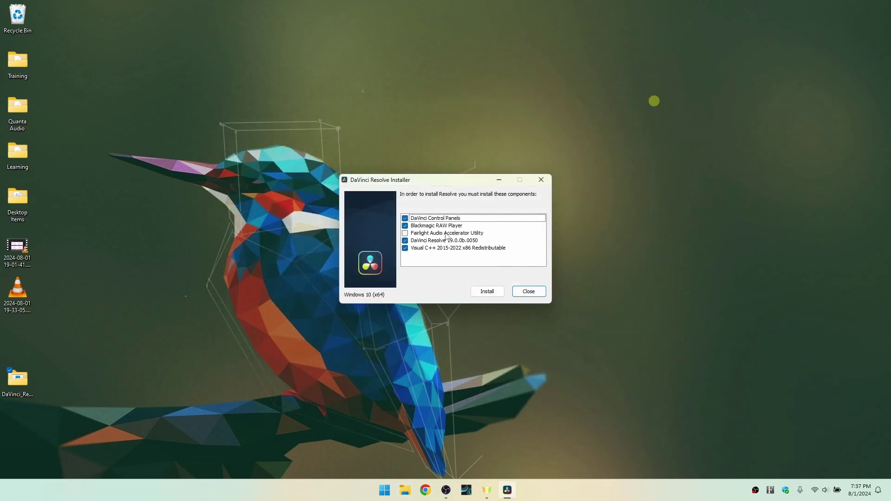
pyautogui.click(404, 219)
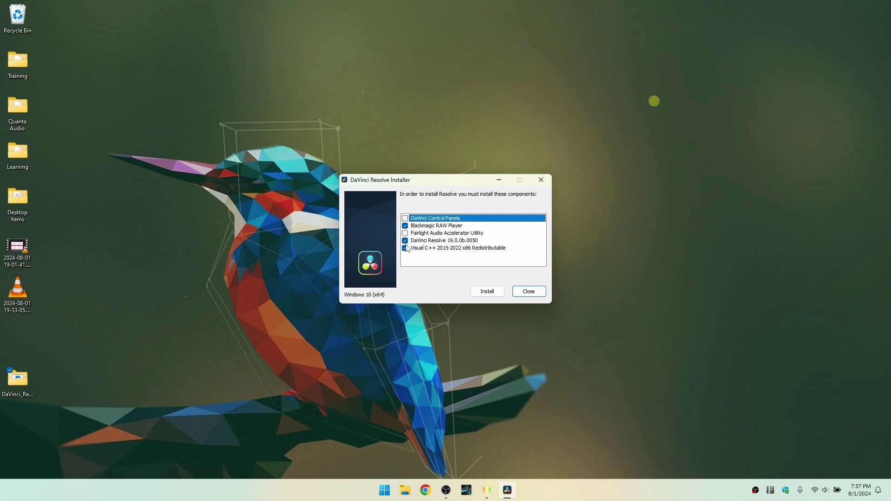
pyautogui.click(492, 292)
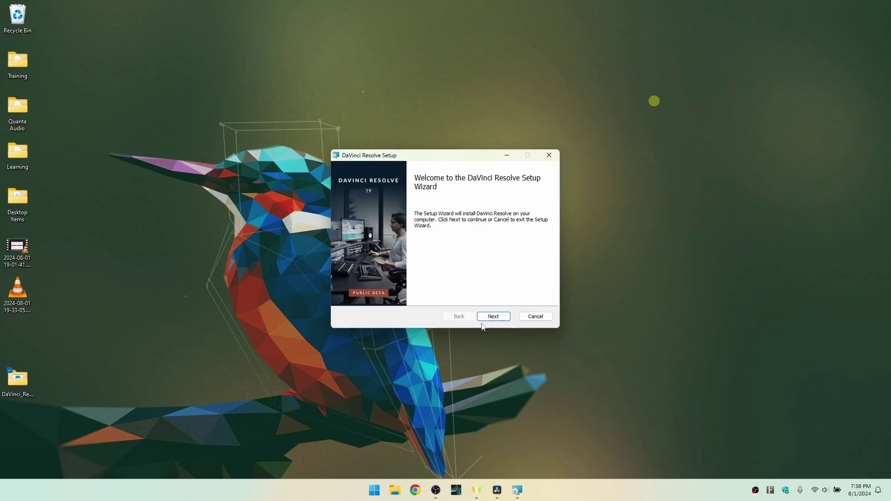
# Accept the licence terms, keep the default Program Files folder, install, and finish the wizard.
pyautogui.click(496, 318)
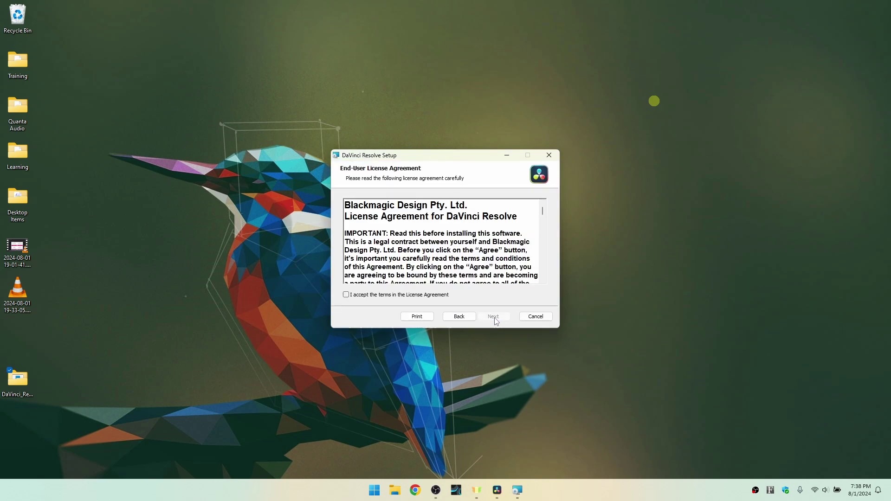
pyautogui.click(346, 295)
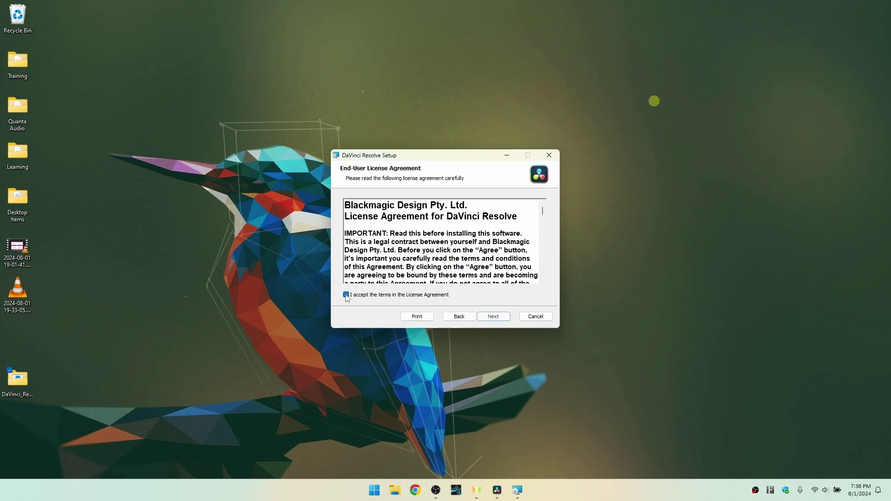
pyautogui.click(499, 317)
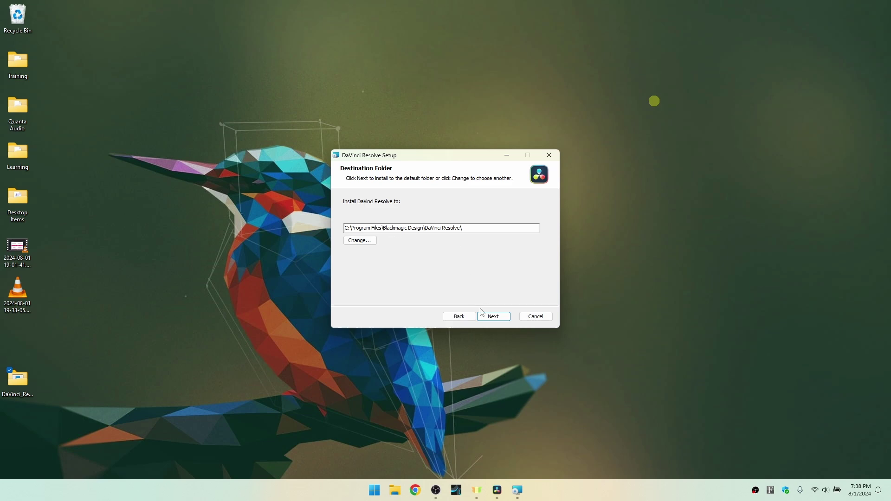
pyautogui.click(494, 316)
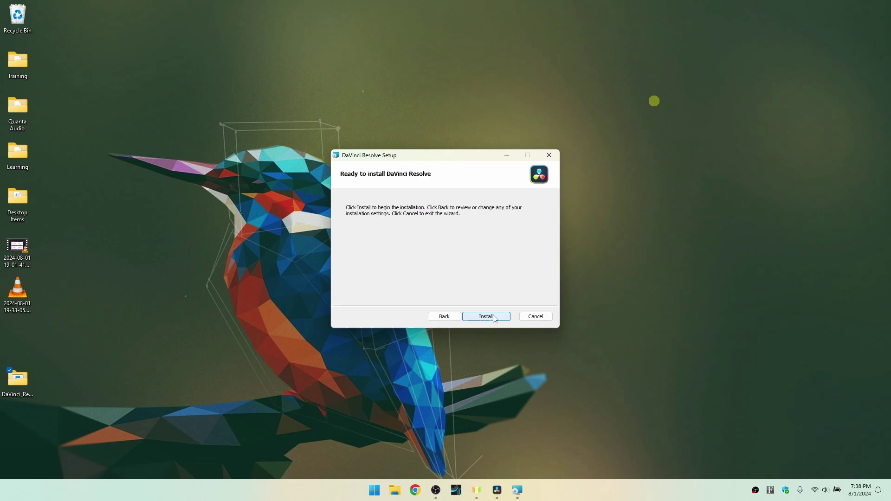
pyautogui.click(494, 318)
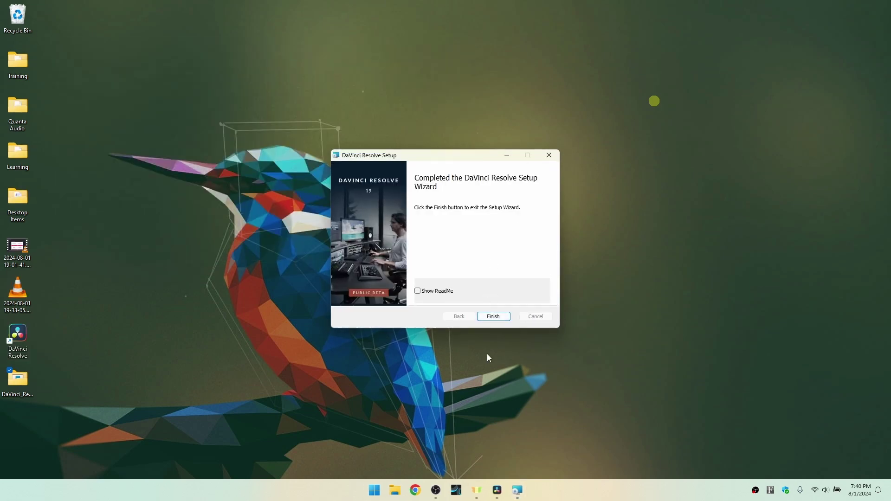
pyautogui.click(493, 317)
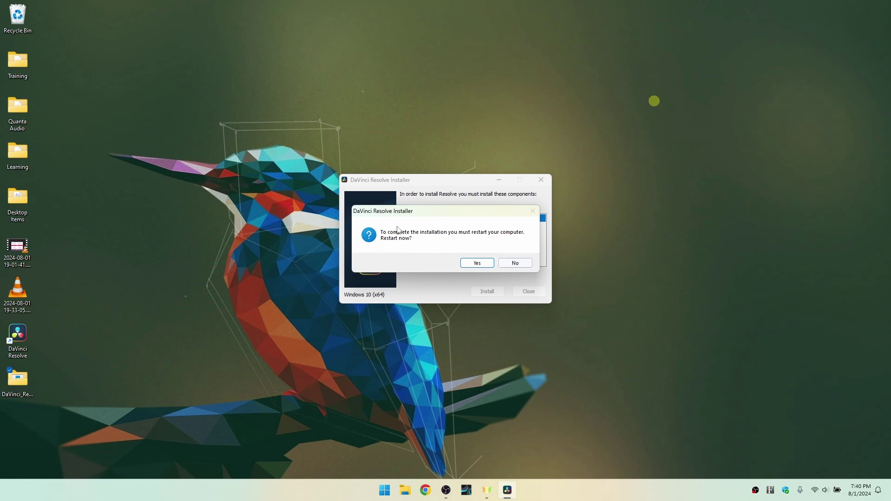
# Decline the restart and confirm the 'Installation complete.' message.
pyautogui.click(516, 264)
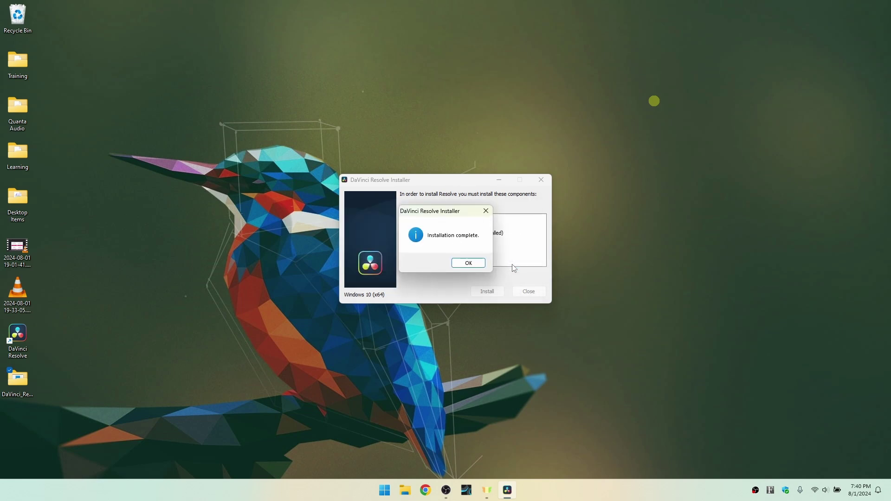
pyautogui.click(465, 262)
pyautogui.click(464, 262)
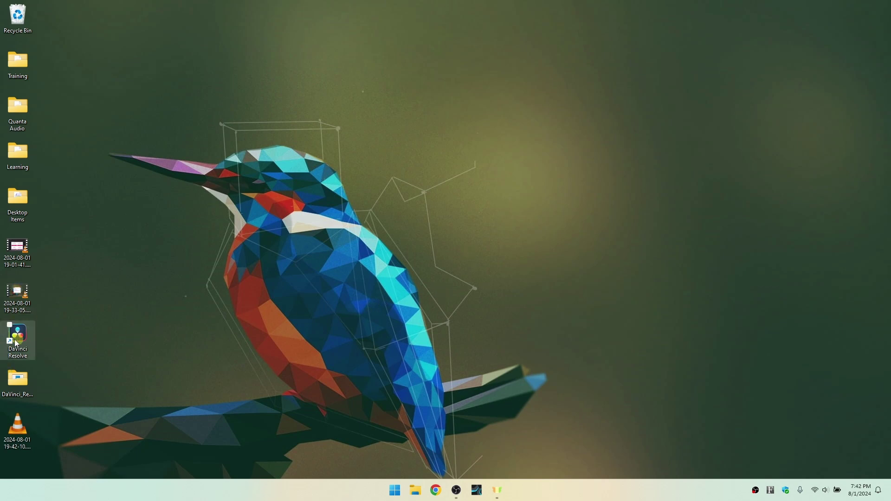
# Pin DaVinci Resolve to the taskbar, then launch it from the desktop shortcut.
pyautogui.moveTo(16, 342); pyautogui.dragTo(510, 496)
pyautogui.rightClick(514, 495)
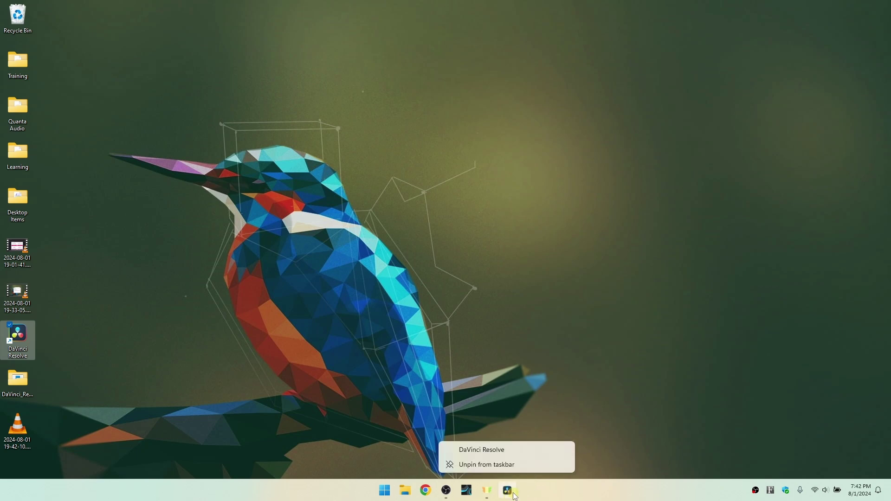
pyautogui.rightClick(510, 493)
pyautogui.rightClick(508, 492)
pyautogui.click(519, 402)
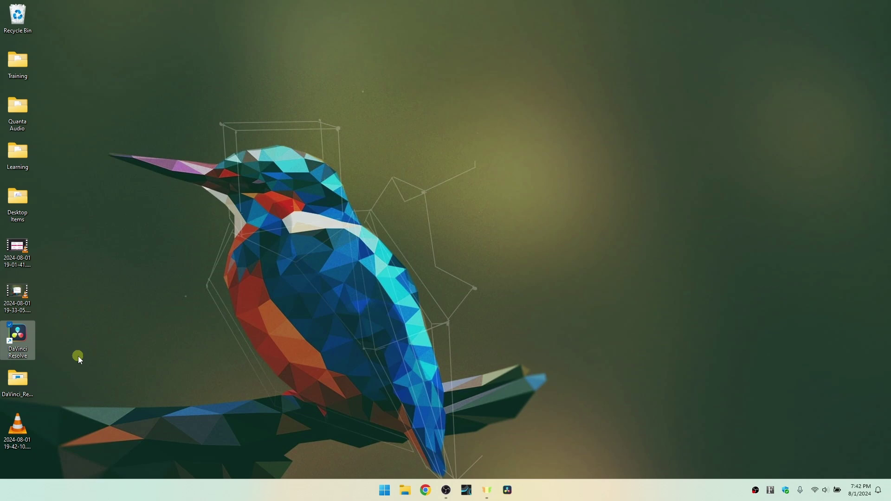
pyautogui.click(18, 335)
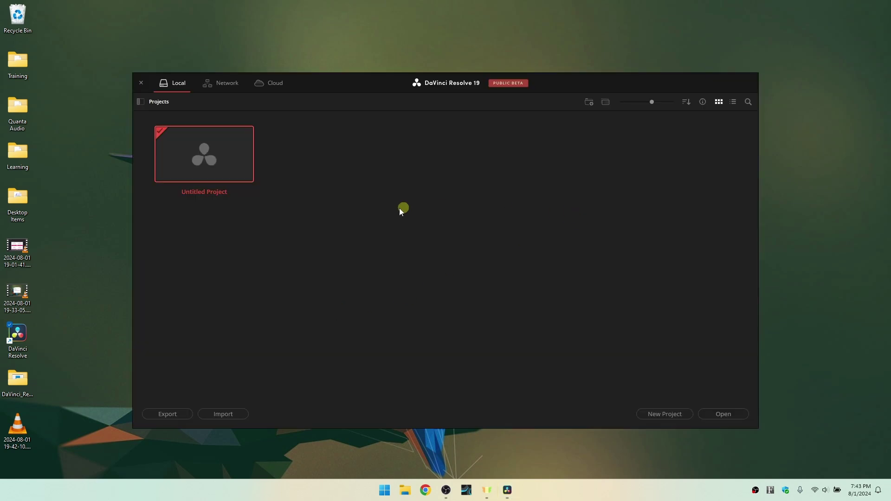
# Open Untitled Project from the Project Manager to reach the empty Cut page.
pyautogui.doubleClick(202, 156)
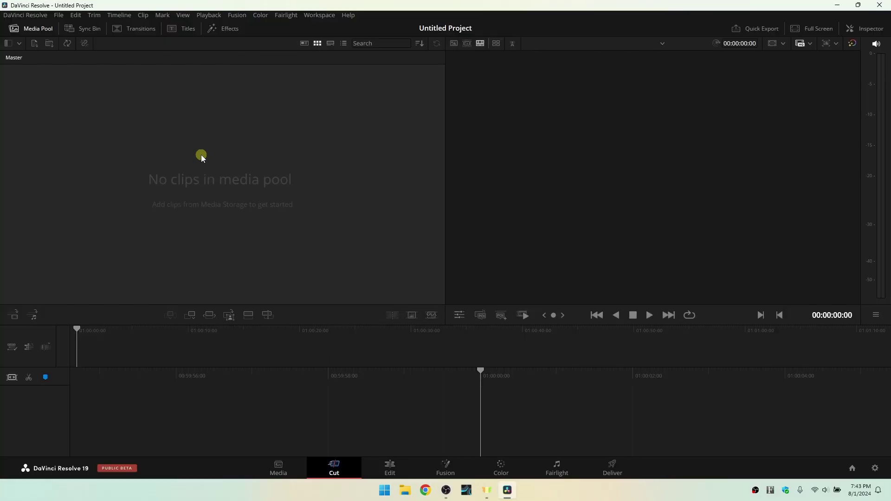